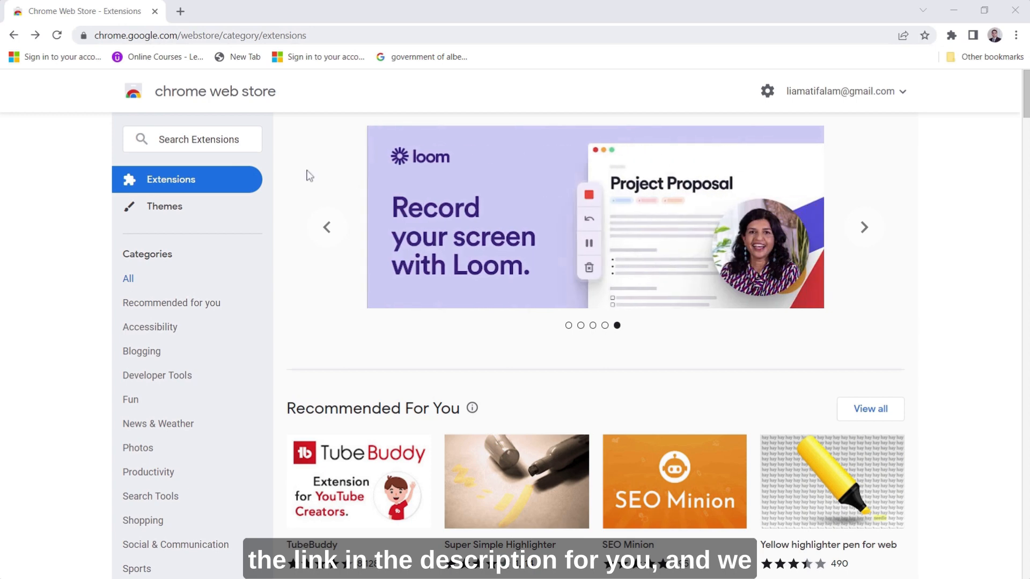
Search the Web Store for aiprm and add the AIPRM for ChatGPT extension to Chrome
{"action": "left_click", "coordinate": [192, 139]}
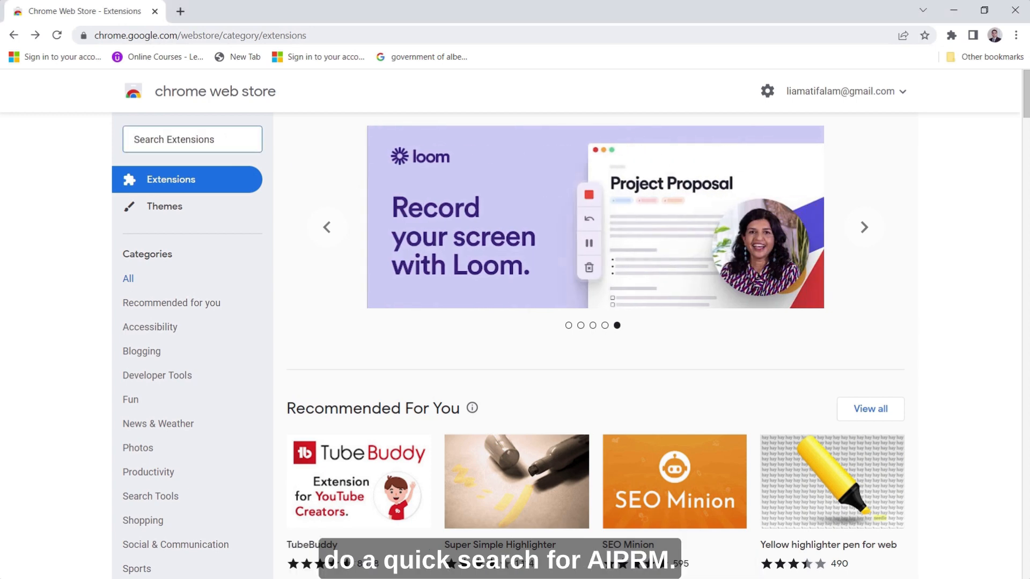
{"action": "type", "text": "aiprm"}
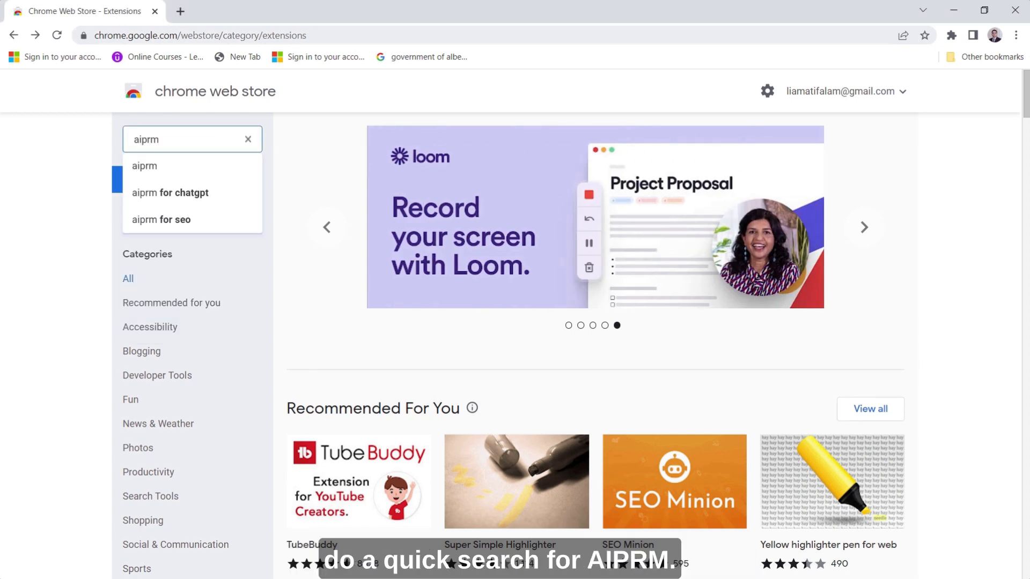
{"action": "left_click", "coordinate": [144, 166]}
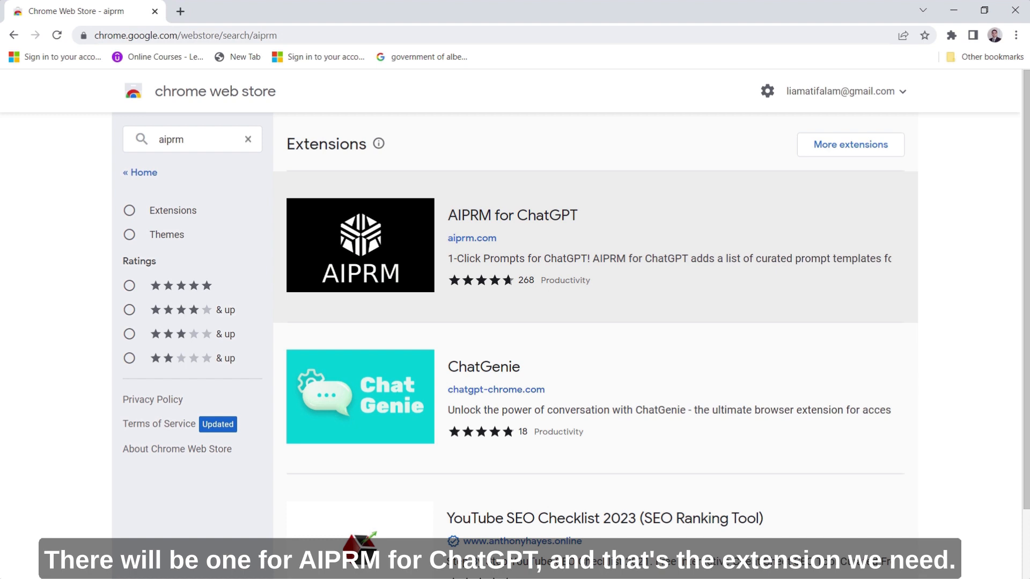
{"action": "left_click", "coordinate": [359, 250]}
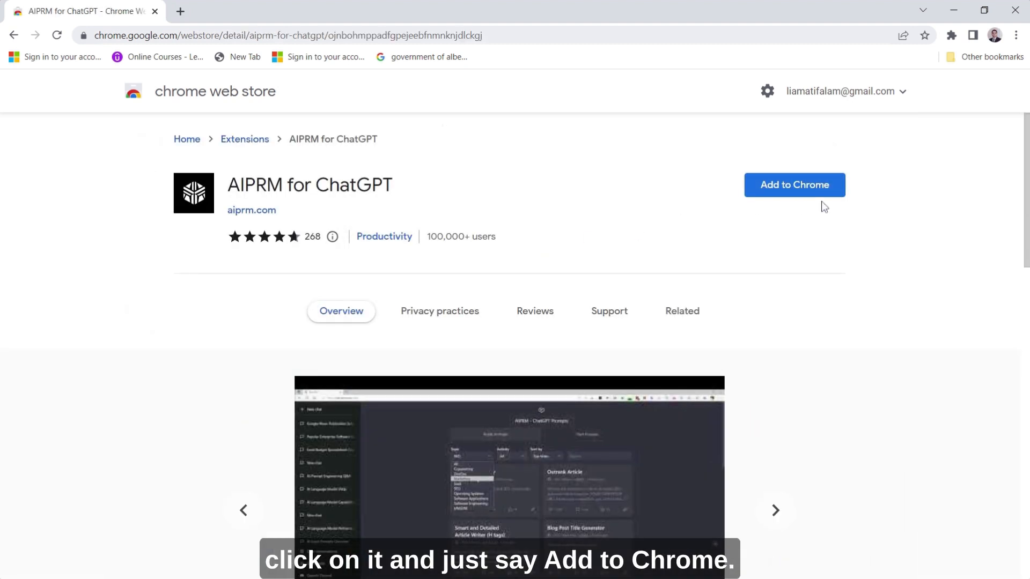
{"action": "left_click", "coordinate": [789, 187]}
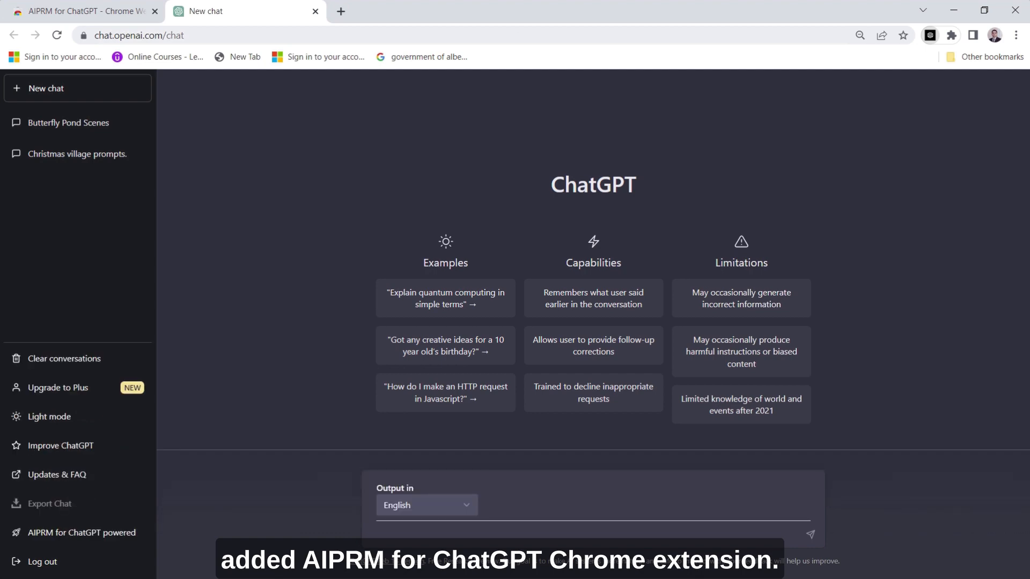
{"action": "scroll", "coordinate": [689, 188], "scroll_direction": "down", "scroll_amount": 3}
{"action": "scroll", "coordinate": [688, 242], "scroll_direction": "down", "scroll_amount": 4}
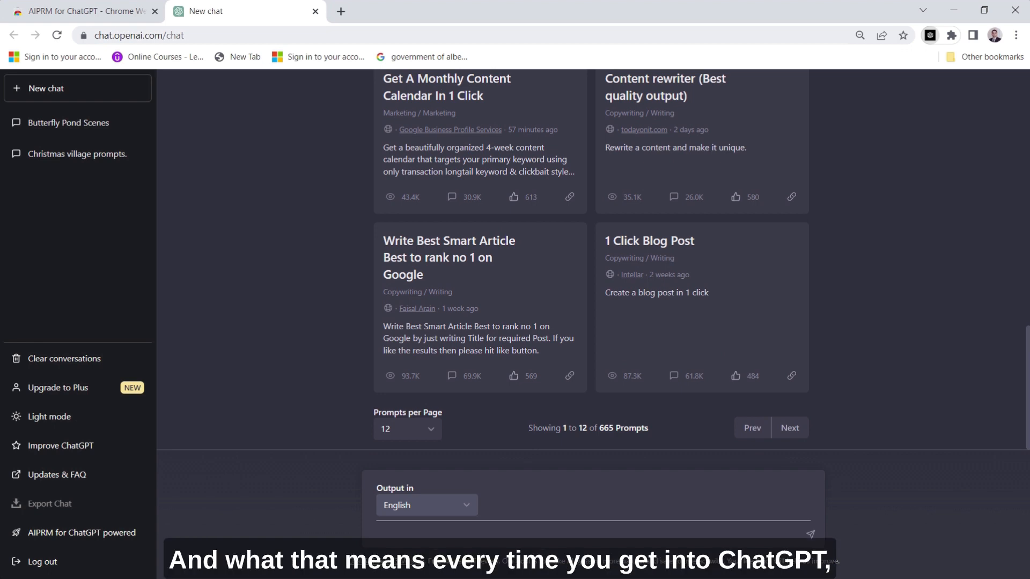
{"action": "scroll", "coordinate": [882, 263], "scroll_direction": "up", "scroll_amount": 1}
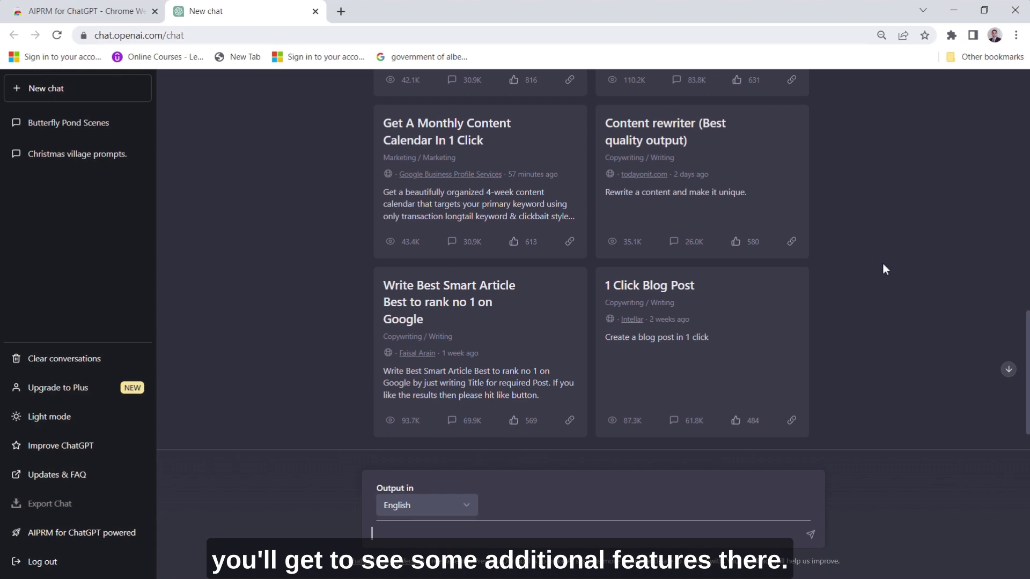
{"action": "scroll", "coordinate": [883, 262], "scroll_direction": "up", "scroll_amount": 2}
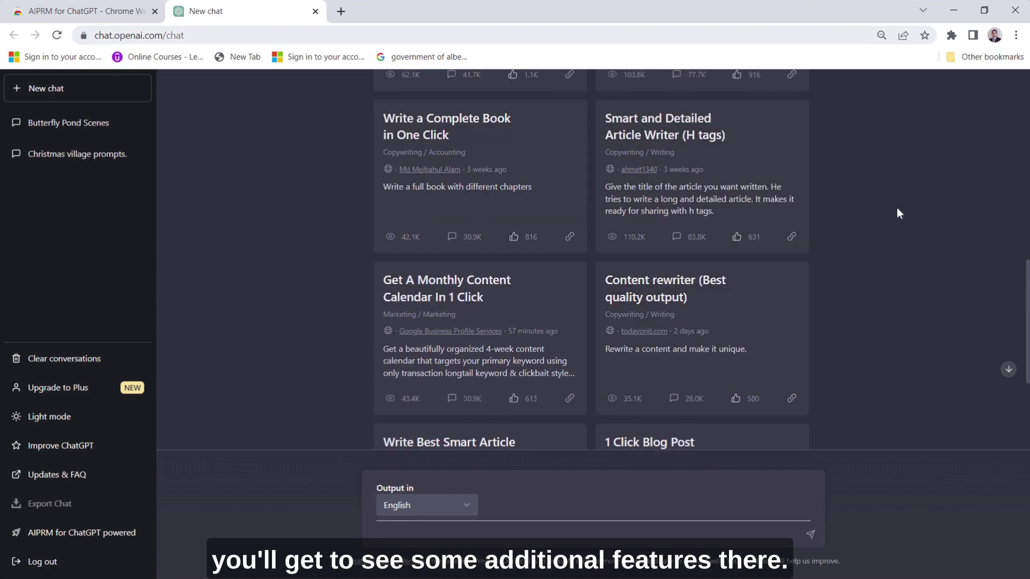
{"action": "scroll", "coordinate": [896, 207], "scroll_direction": "down", "scroll_amount": 3}
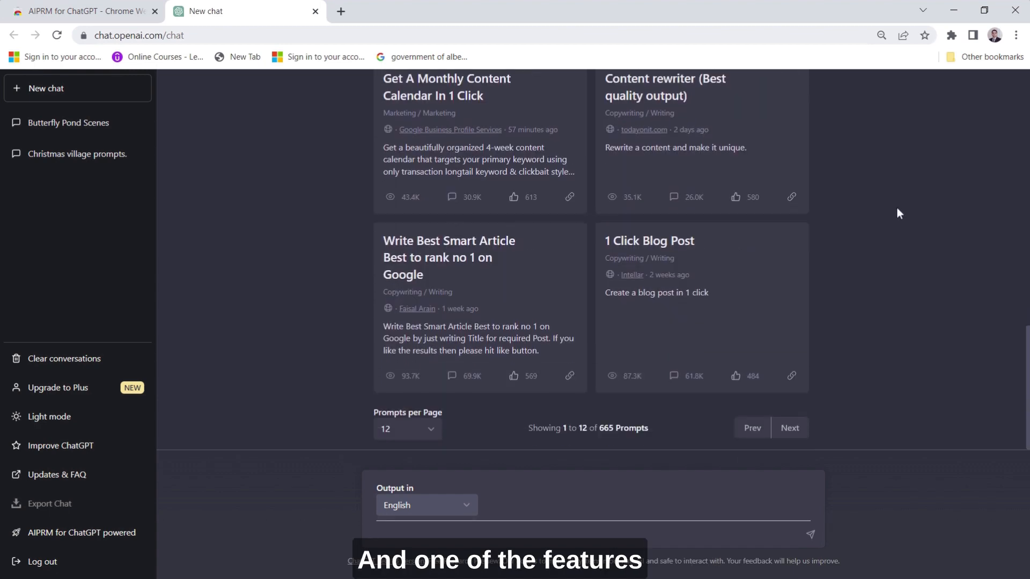
{"action": "scroll", "coordinate": [896, 207], "scroll_direction": "up", "scroll_amount": 4}
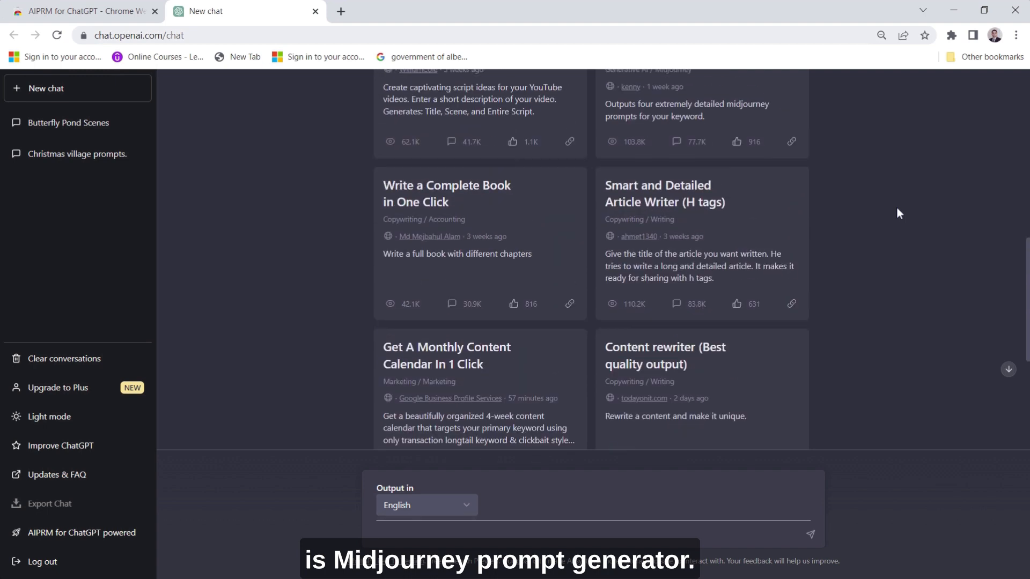
{"action": "scroll", "coordinate": [897, 207], "scroll_direction": "up", "scroll_amount": 2}
{"action": "scroll", "coordinate": [896, 207], "scroll_direction": "up", "scroll_amount": 2}
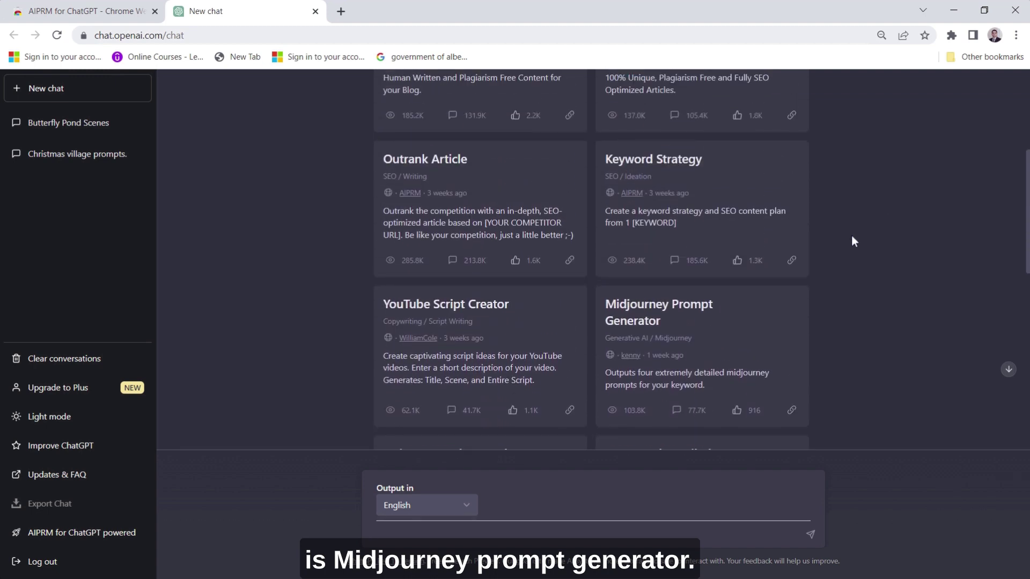
Choose the Midjourney Prompt Generator card from the AIPRM templates
{"action": "left_click", "coordinate": [701, 328]}
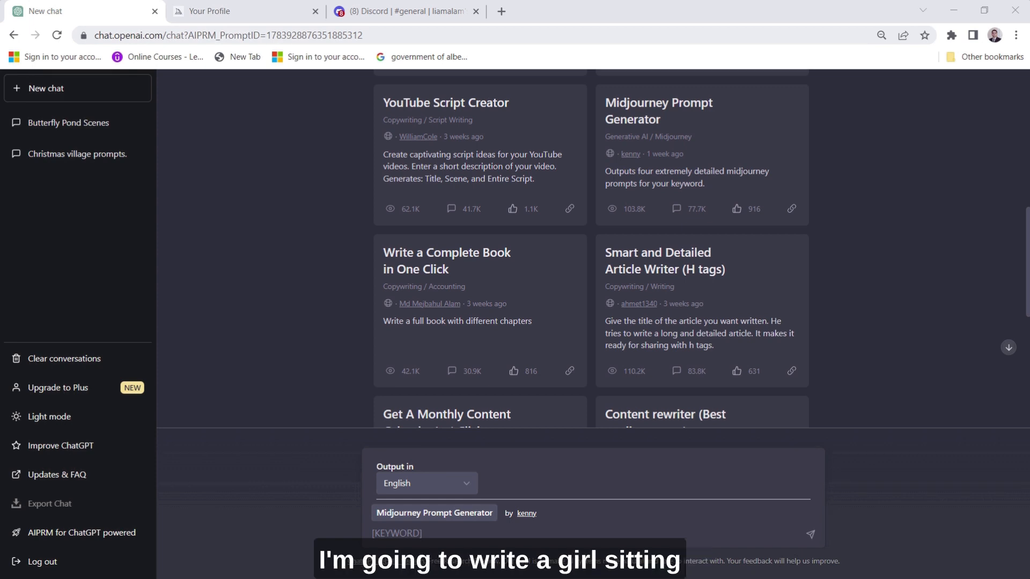
{"action": "type", "text": "a girl s"}
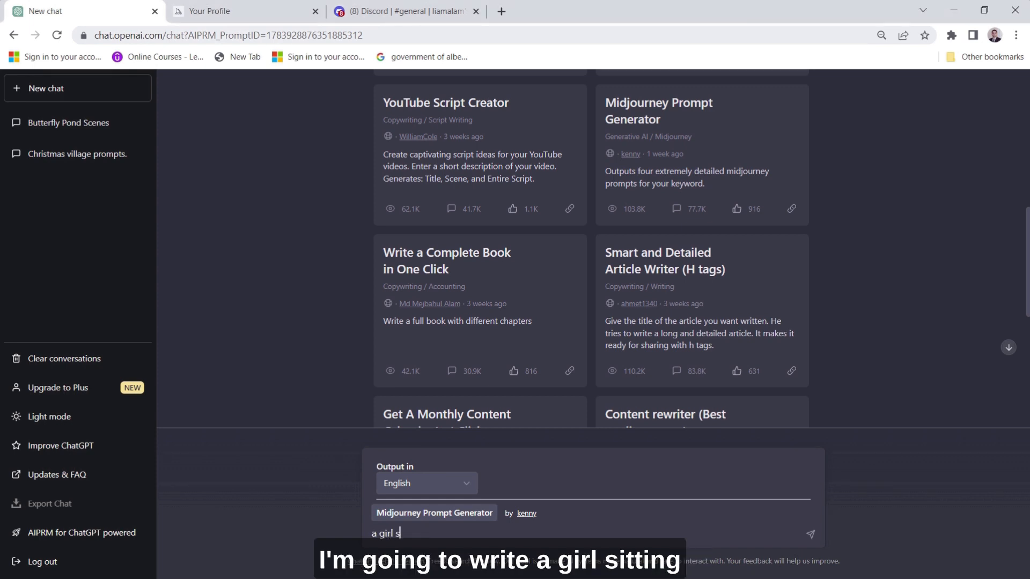
{"action": "type", "text": "itting next t"}
{"action": "type", "text": "o a pon"}
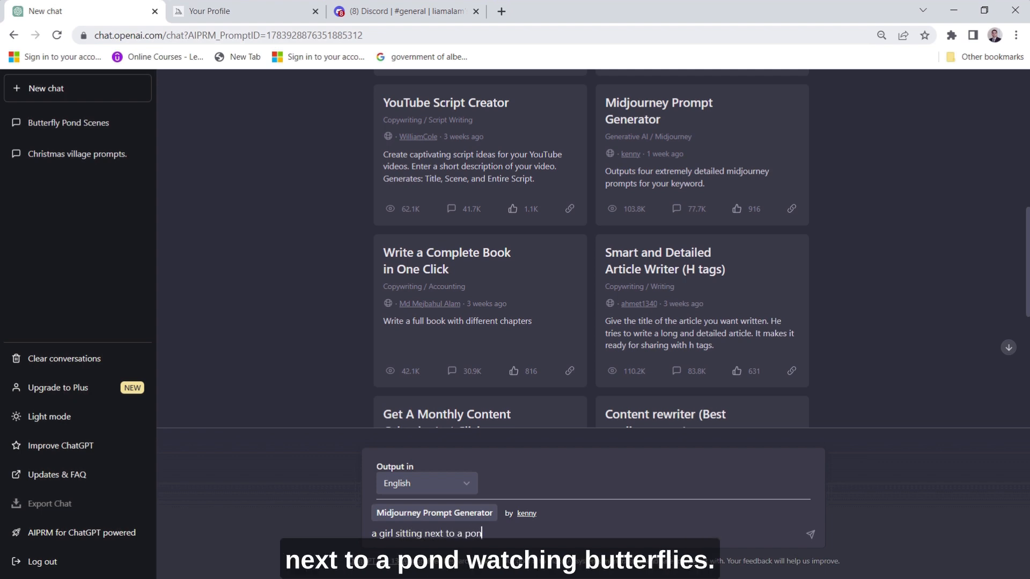
{"action": "type", "text": "d watching butte"}
{"action": "type", "text": "rflies"}
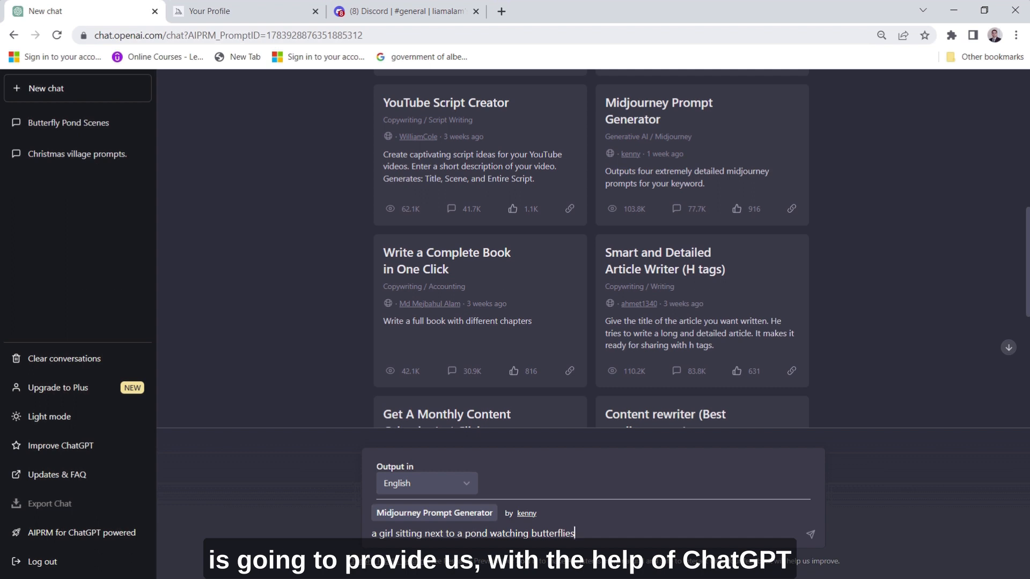
Submit the keyword so ChatGPT generates the girl-by-a-pond butterfly prompts
{"action": "key", "text": "Return"}
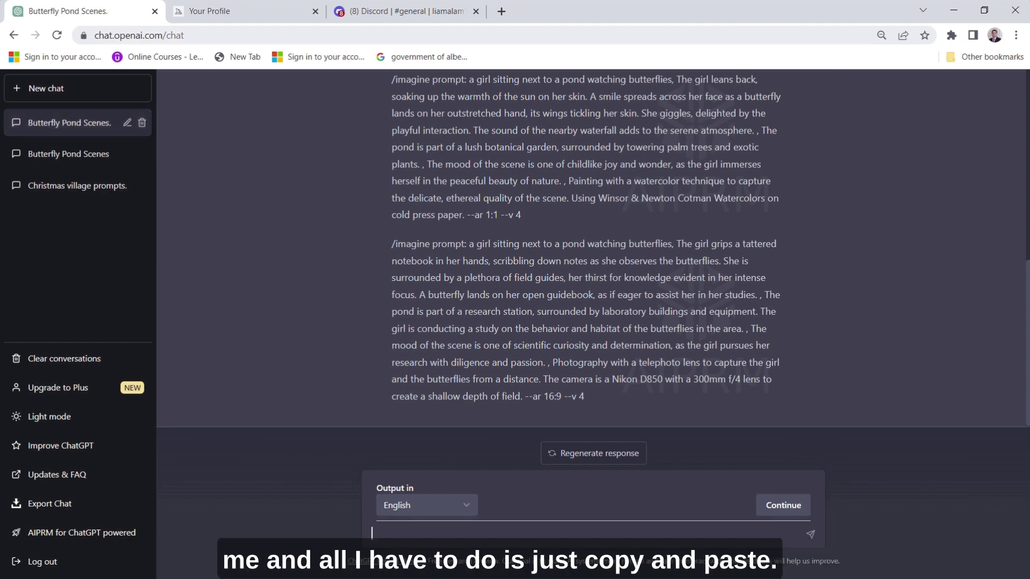
{"action": "scroll", "coordinate": [588, 241], "scroll_direction": "up", "scroll_amount": 10}
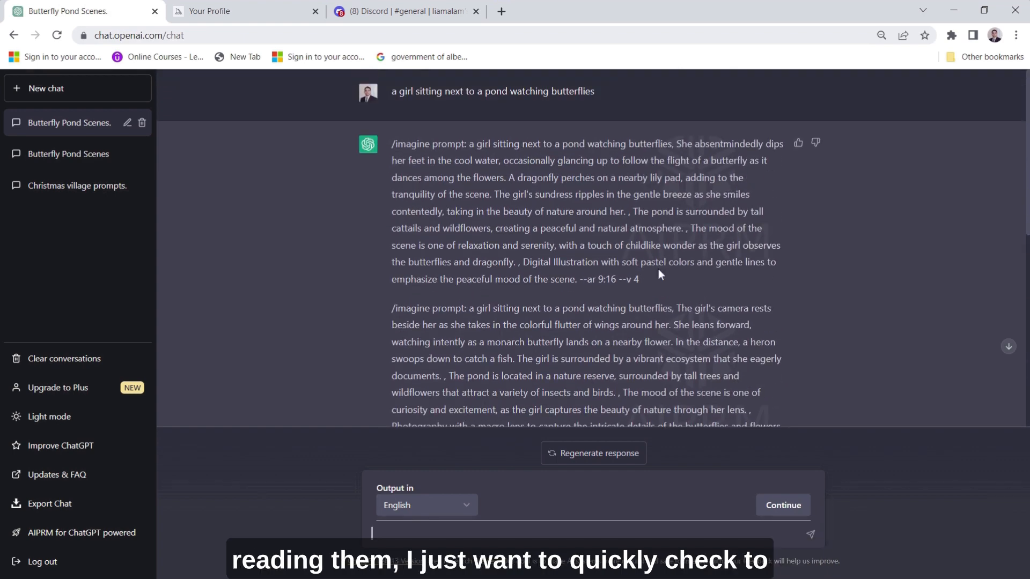
{"action": "scroll", "coordinate": [658, 269], "scroll_direction": "down", "scroll_amount": 1}
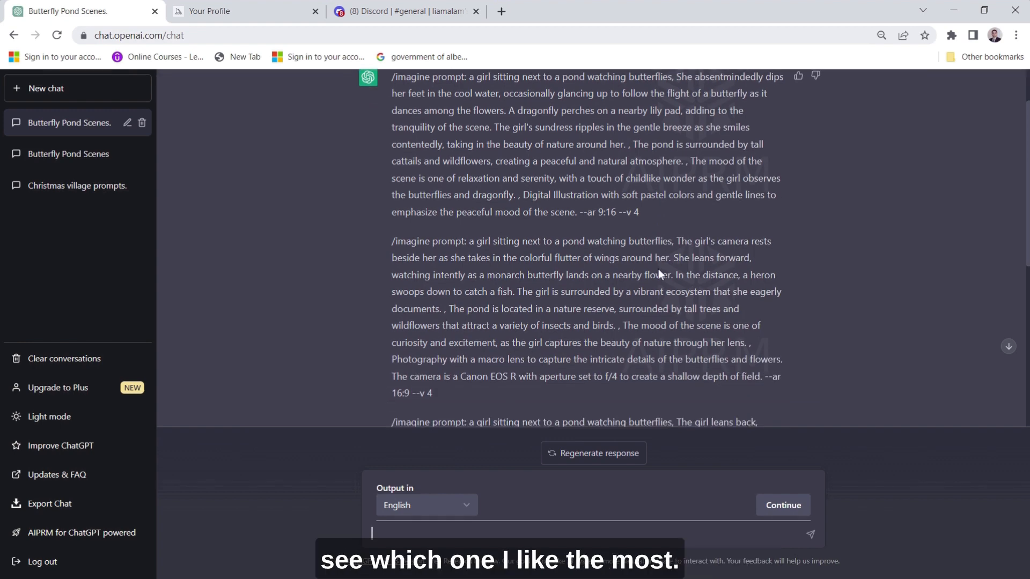
{"action": "scroll", "coordinate": [658, 268], "scroll_direction": "down", "scroll_amount": 2}
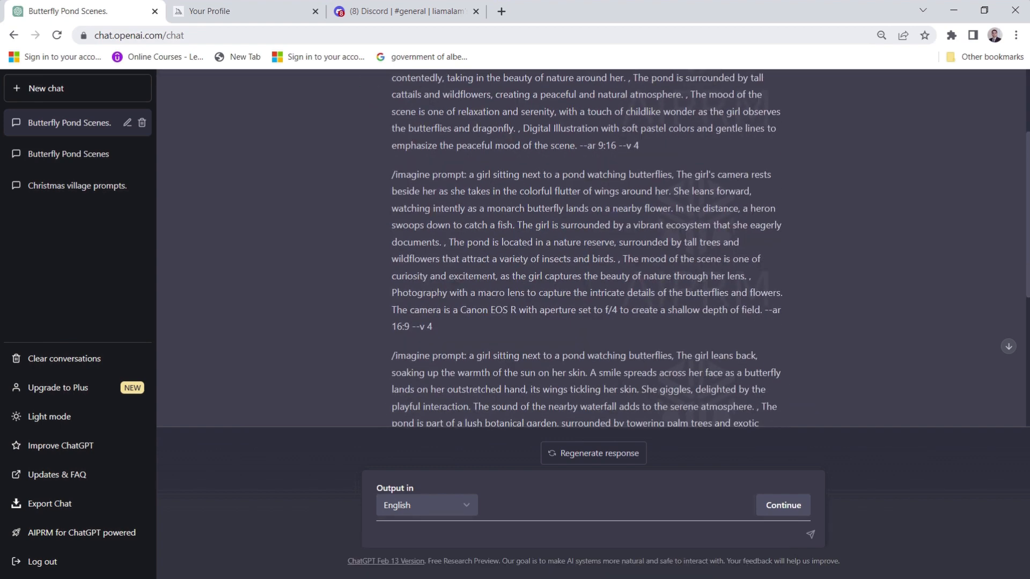
{"action": "scroll", "coordinate": [659, 269], "scroll_direction": "down", "scroll_amount": 1}
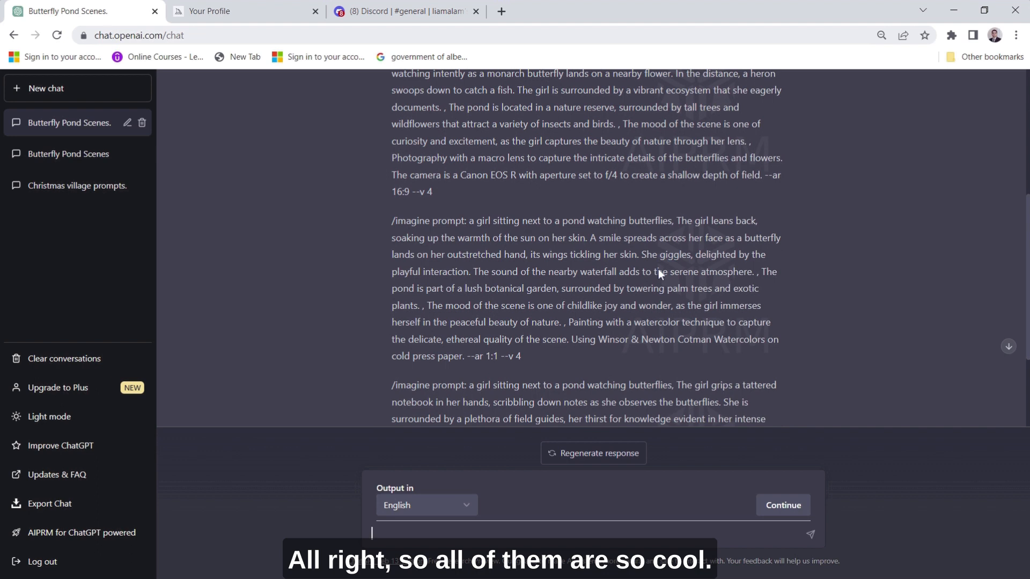
{"action": "scroll", "coordinate": [658, 268], "scroll_direction": "down", "scroll_amount": 1}
{"action": "scroll", "coordinate": [658, 268], "scroll_direction": "down", "scroll_amount": 1}
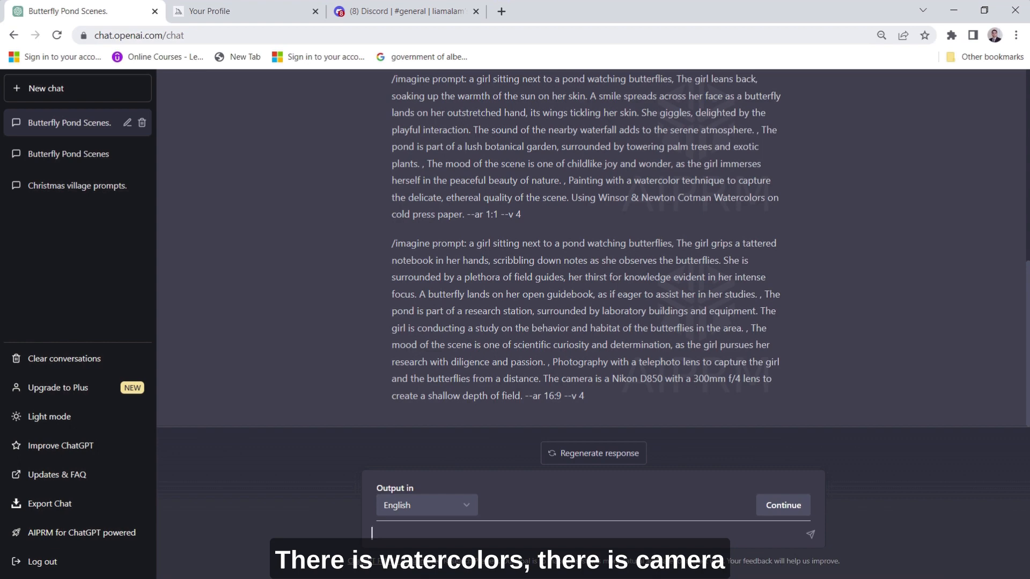
{"action": "scroll", "coordinate": [658, 269], "scroll_direction": "up", "scroll_amount": 2}
{"action": "scroll", "coordinate": [658, 269], "scroll_direction": "up", "scroll_amount": 2}
{"action": "scroll", "coordinate": [658, 269], "scroll_direction": "up", "scroll_amount": 1}
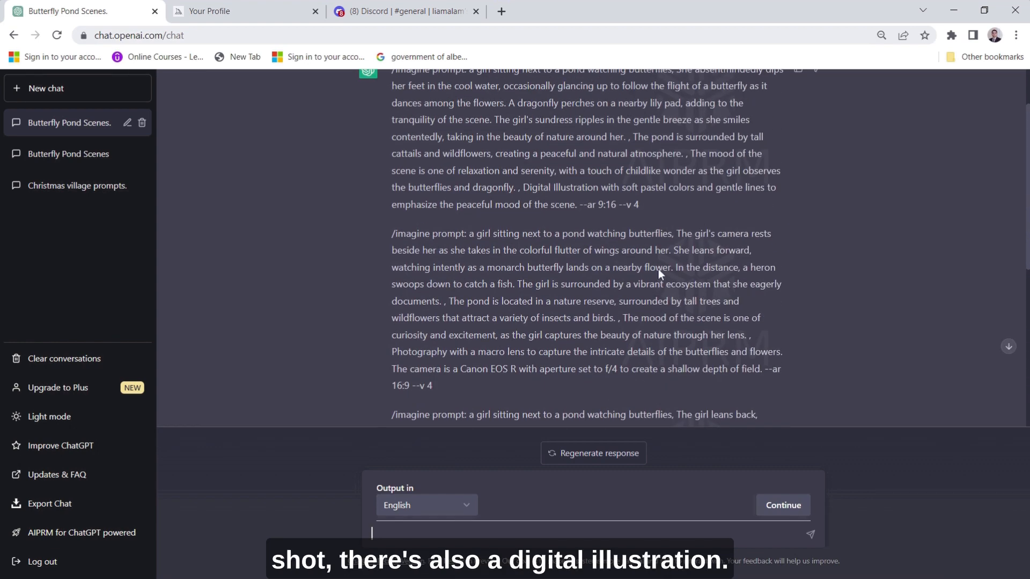
{"action": "scroll", "coordinate": [659, 269], "scroll_direction": "up", "scroll_amount": 1}
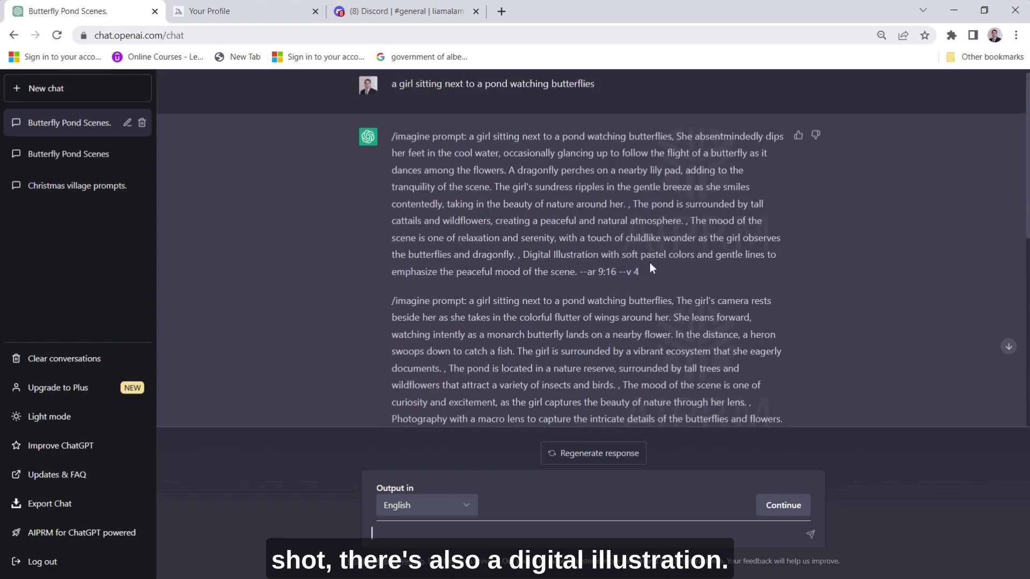
{"action": "scroll", "coordinate": [649, 263], "scroll_direction": "down", "scroll_amount": 2}
{"action": "scroll", "coordinate": [649, 263], "scroll_direction": "down", "scroll_amount": 3}
{"action": "scroll", "coordinate": [649, 263], "scroll_direction": "down", "scroll_amount": 1}
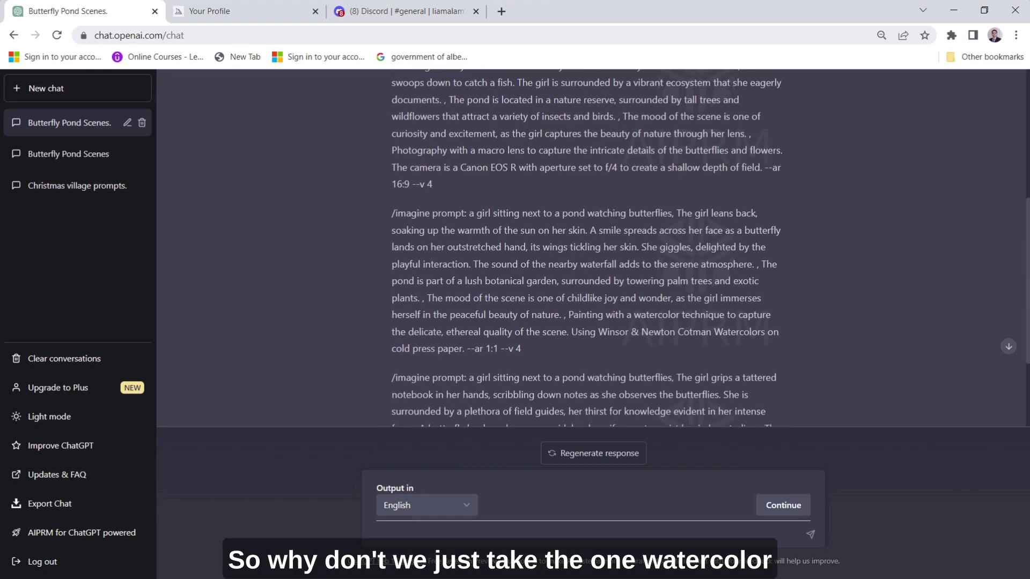
{"action": "scroll", "coordinate": [647, 321], "scroll_direction": "down", "scroll_amount": 1}
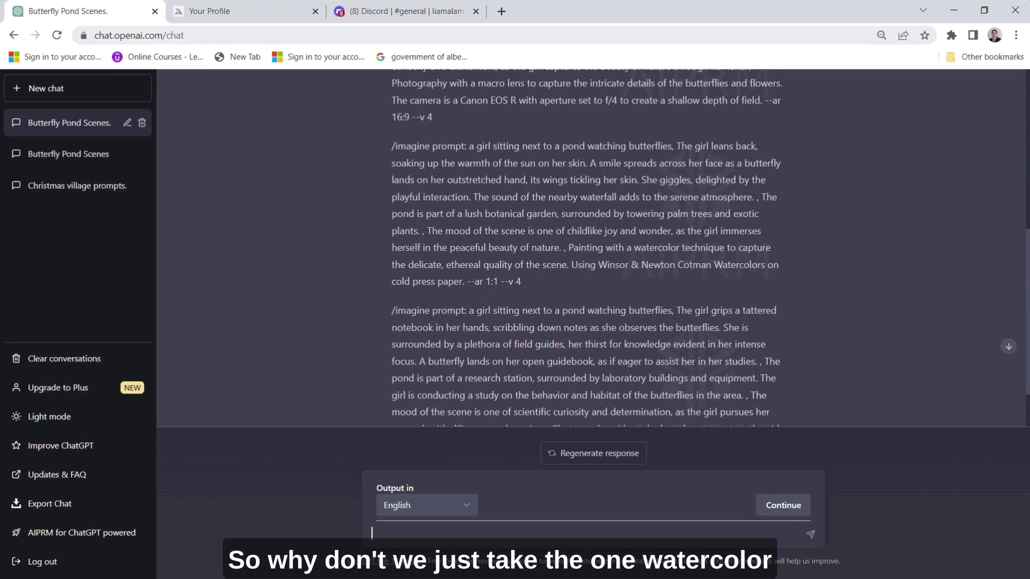
Select the watercolor /imagine prompt of the girl leaning back in the sun for copying
{"action": "left_click_drag", "start_coordinate": [526, 287], "coordinate": [390, 153]}
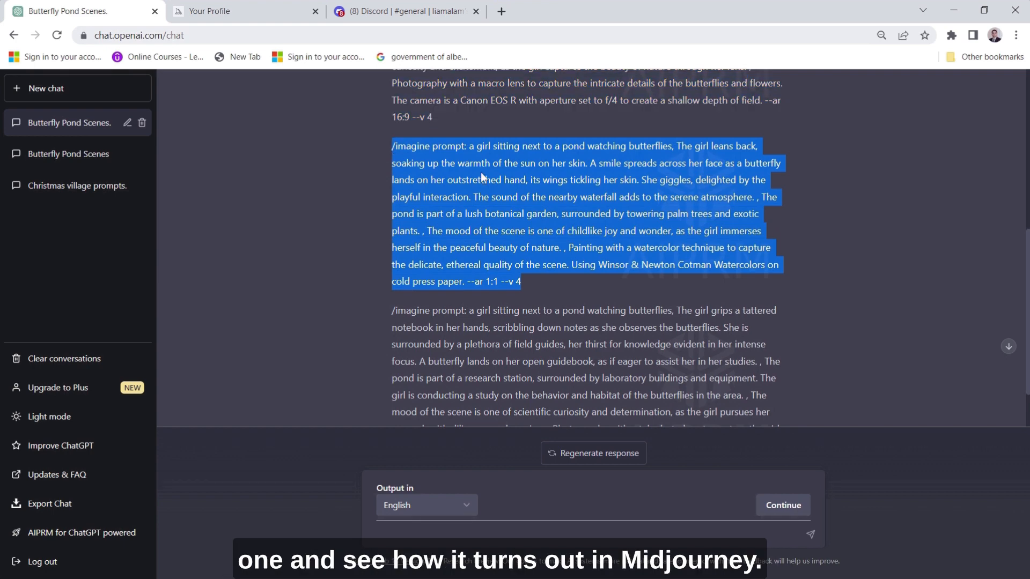
In Discord, submit the watercolor pond-girl prompt to Midjourney via /imagine
{"action": "left_click", "coordinate": [406, 11]}
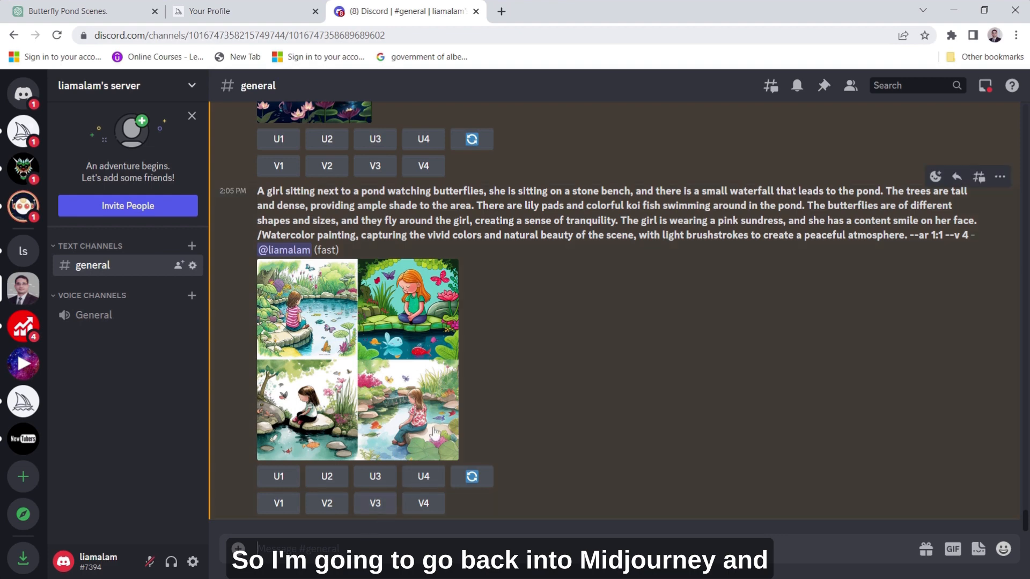
{"action": "mouse_move", "coordinate": [532, 354]}
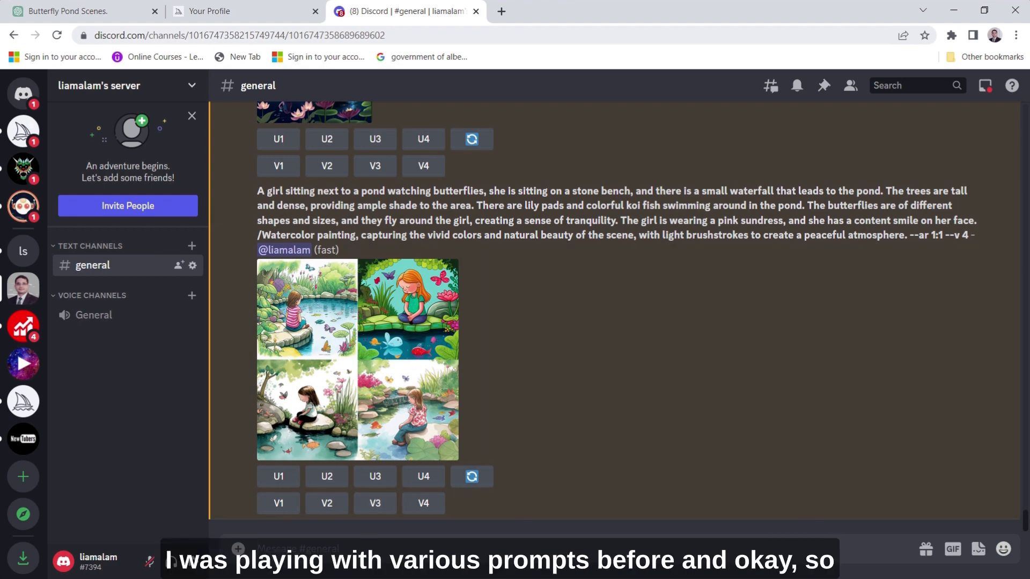
{"action": "type", "text": "/imagine"}
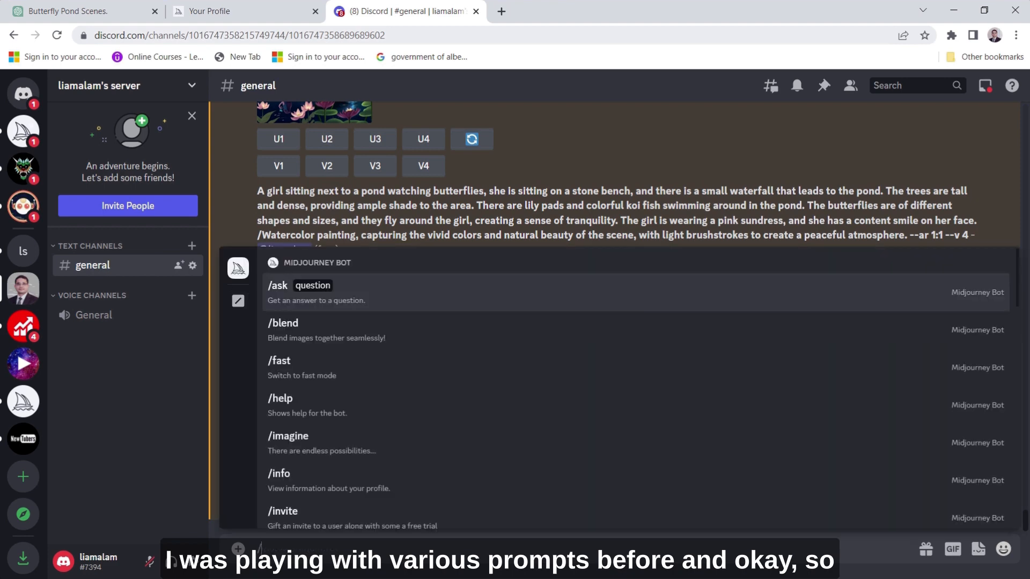
{"action": "key", "text": "Return"}
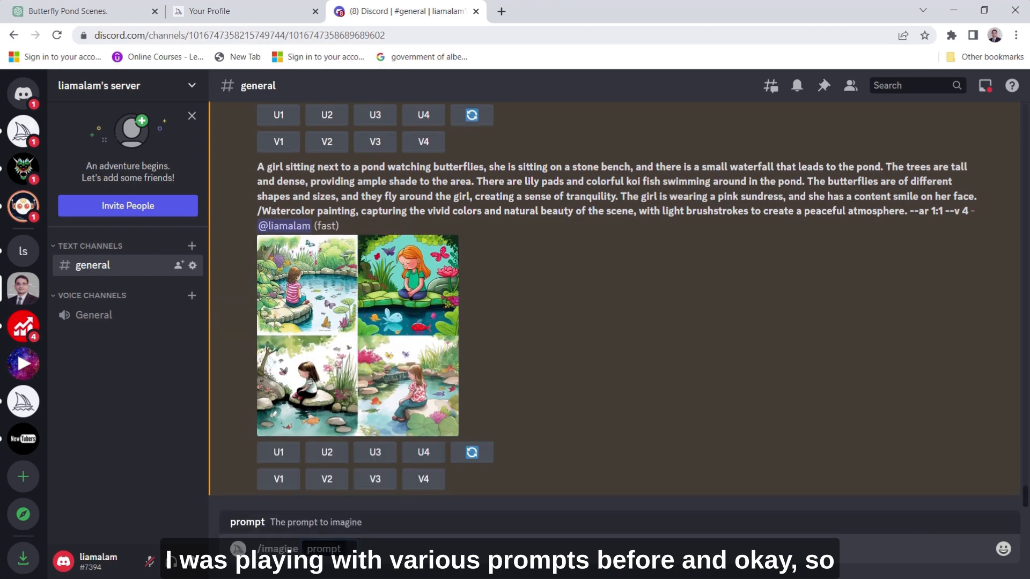
{"action": "type", "text": "/imagine prompt: a girl sitting next to a pond watching butterflies, The girl leans back, soaking up the warmth of the sun on her skin. A smile spreads across her face as a butterfly lands on her outstretched hand, its wings tickling her skin. She giggles, delighted by the playful interaction. The sound of the nearby waterfall adds to the serene atmosphere. , The pond is part of a lush botanical garden, surrounded by towering palm trees and exotic plants. , The mood of the scene is one of childlike joy and wonder, as the girl immerses herself in the peaceful beauty of nature. , Painting with a watercolor technique to capture the delicate, ethereal quality of the scene. Using Winsor & Newton Cotman Watercolors on cold press paper. --ar 1:1 --v 4"}
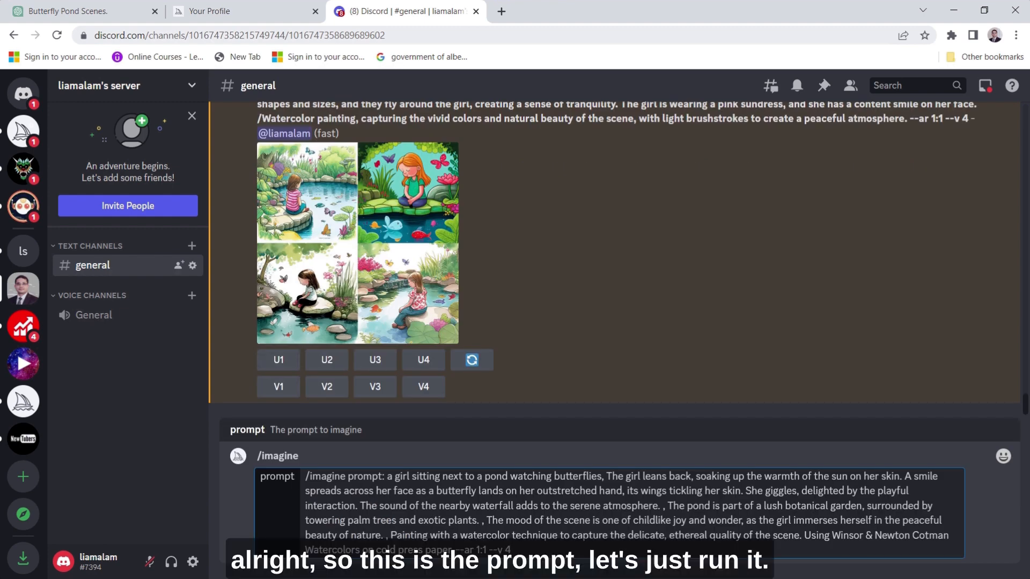
{"action": "key", "text": "Return"}
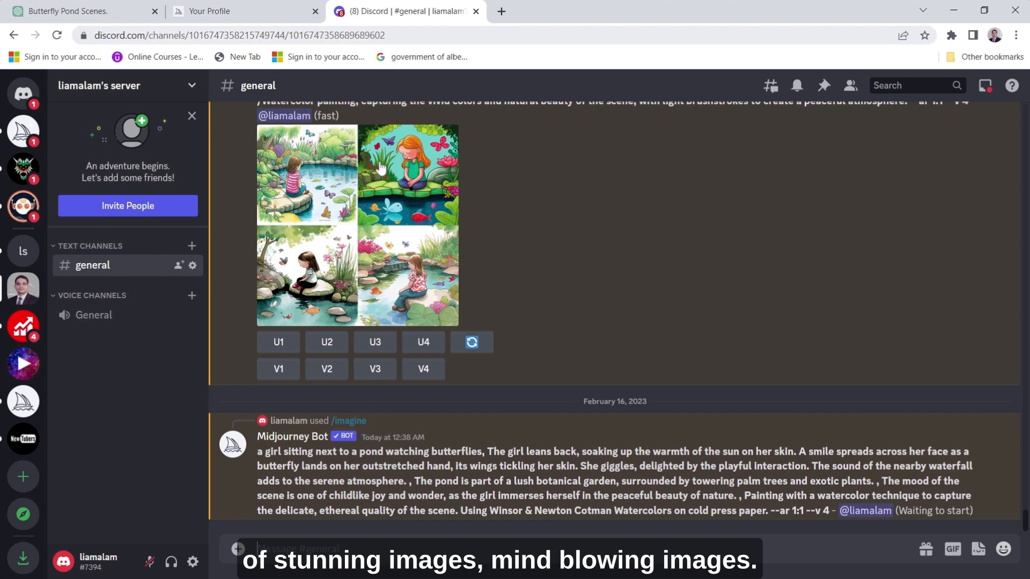
Back in ChatGPT, select the telephoto notebook-scribbling prompt for copying
{"action": "left_click", "coordinate": [91, 10]}
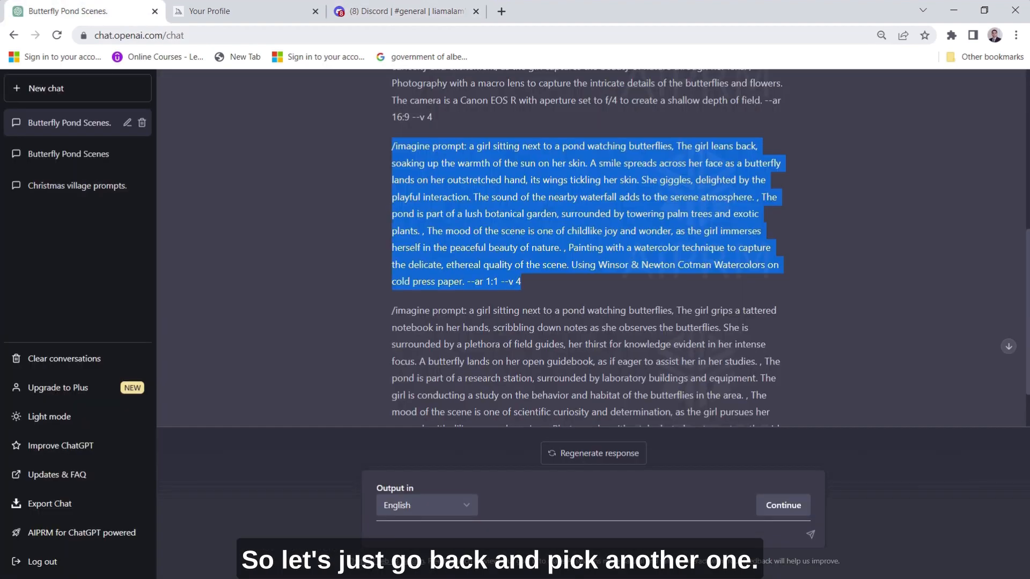
{"action": "scroll", "coordinate": [605, 328], "scroll_direction": "down", "scroll_amount": 1}
{"action": "left_click", "coordinate": [593, 402]}
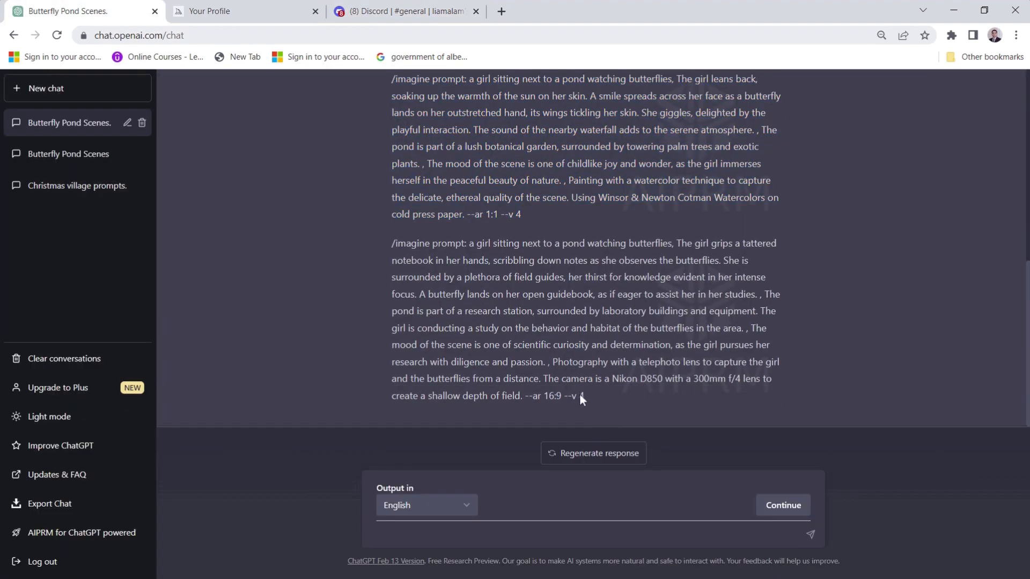
{"action": "left_click_drag", "start_coordinate": [584, 397], "coordinate": [392, 243]}
{"action": "key", "text": "ctrl+c"}
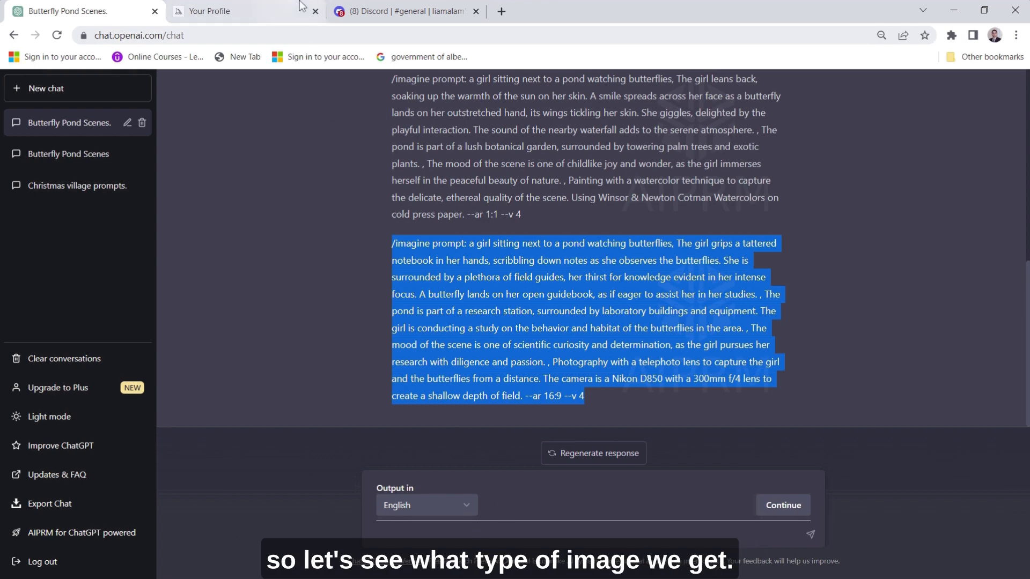
Submit the notebook prompt to Midjourney in the Discord channel
{"action": "left_click", "coordinate": [406, 11]}
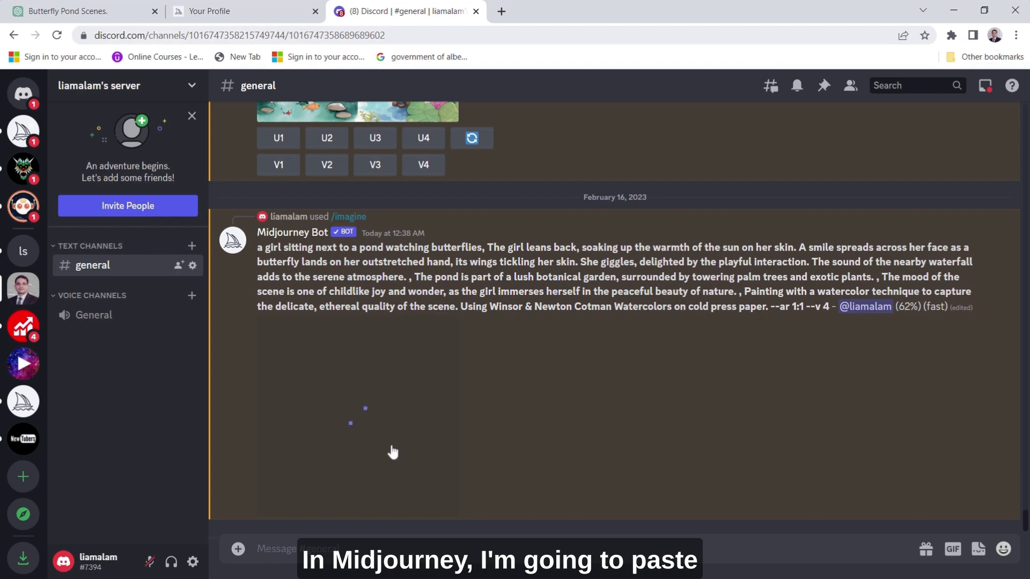
{"action": "key", "text": "ctrl+v"}
{"action": "key", "text": "Return"}
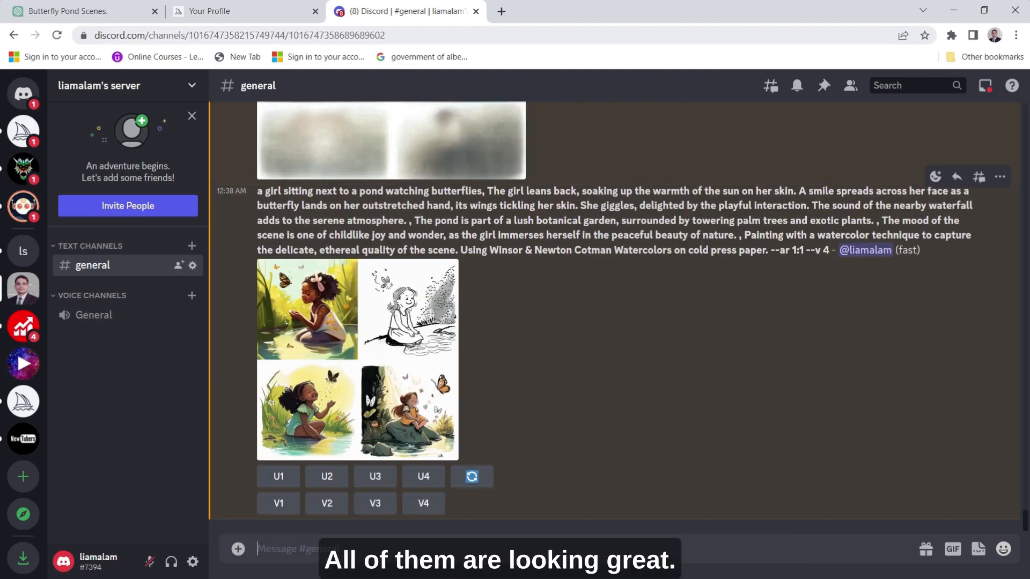
{"action": "scroll", "coordinate": [617, 352], "scroll_direction": "up", "scroll_amount": 3}
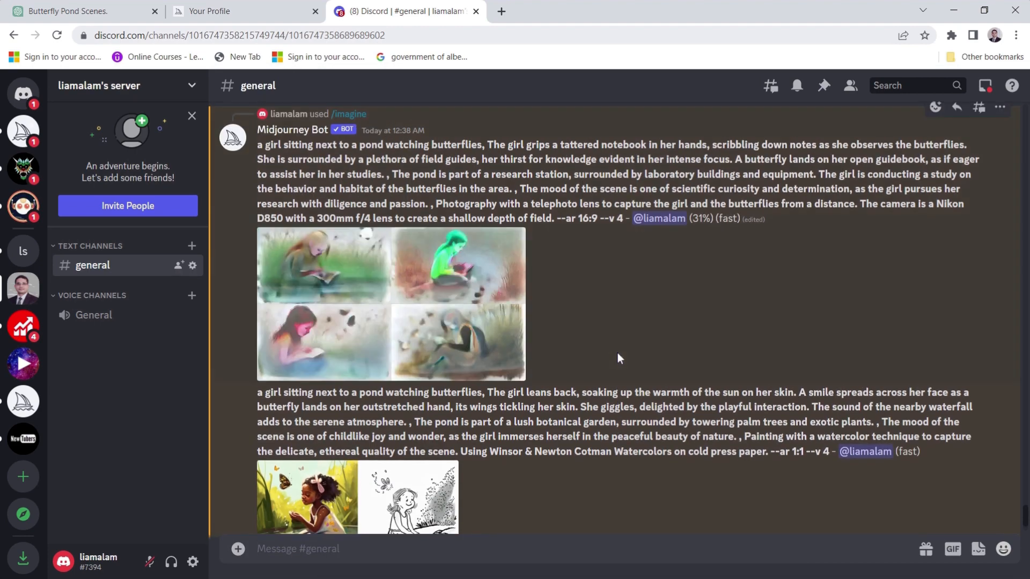
{"action": "scroll", "coordinate": [617, 352], "scroll_direction": "down", "scroll_amount": 2}
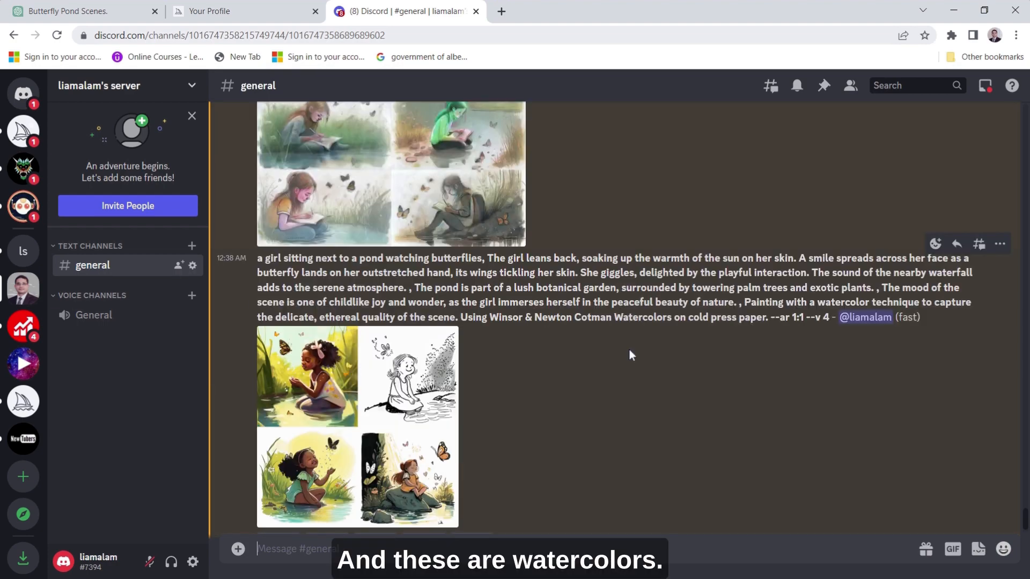
{"action": "scroll", "coordinate": [617, 376], "scroll_direction": "up", "scroll_amount": 3}
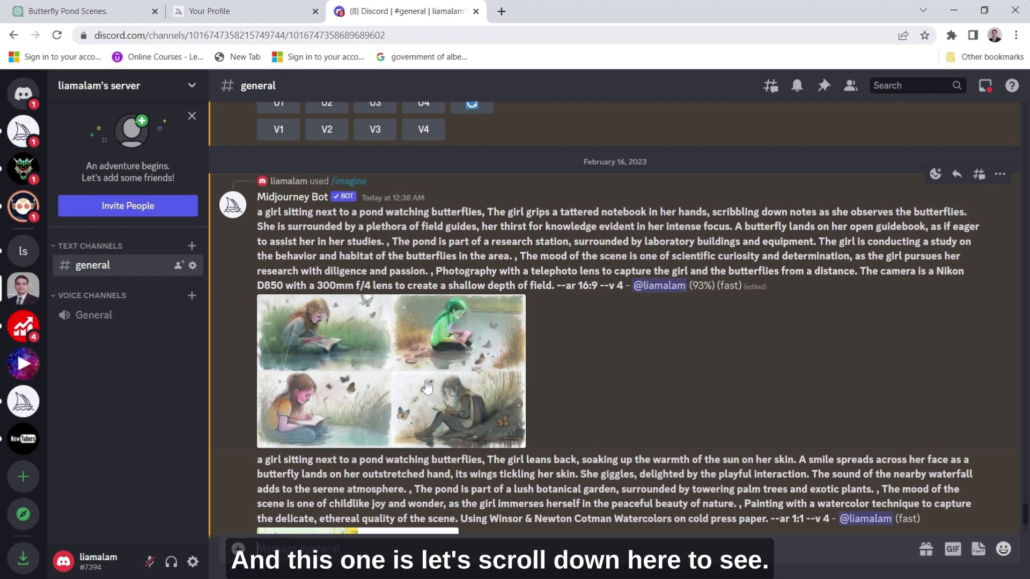
{"action": "scroll", "coordinate": [427, 389], "scroll_direction": "down", "scroll_amount": 3}
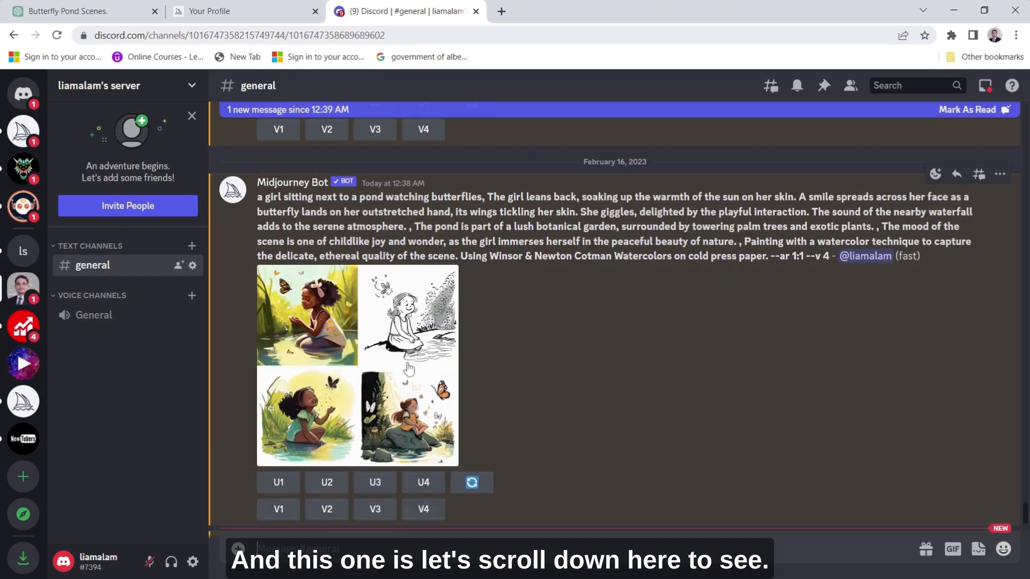
{"action": "scroll", "coordinate": [544, 356], "scroll_direction": "up", "scroll_amount": 4}
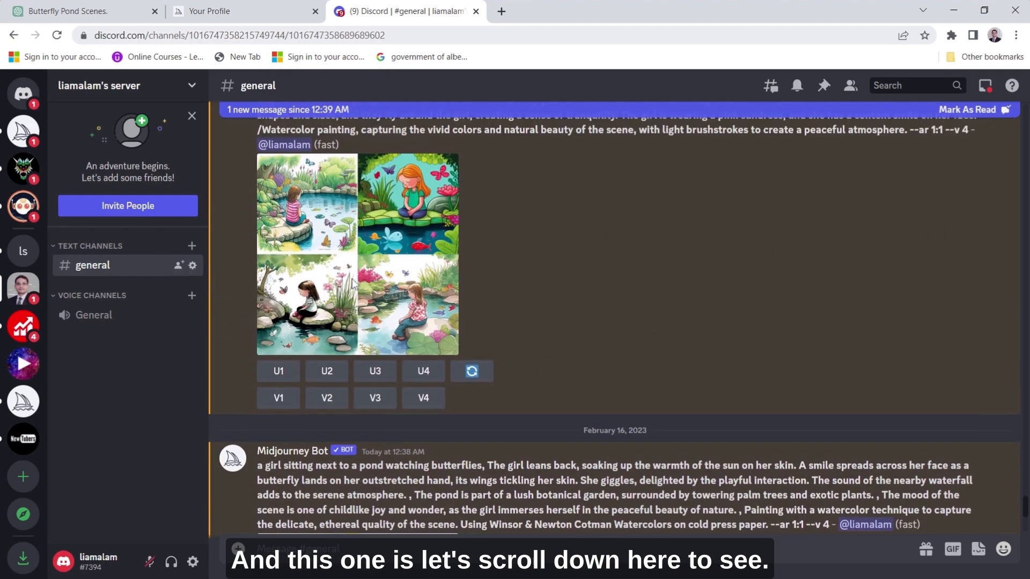
{"action": "scroll", "coordinate": [502, 336], "scroll_direction": "down", "scroll_amount": 4}
{"action": "scroll", "coordinate": [490, 328], "scroll_direction": "down", "scroll_amount": 4}
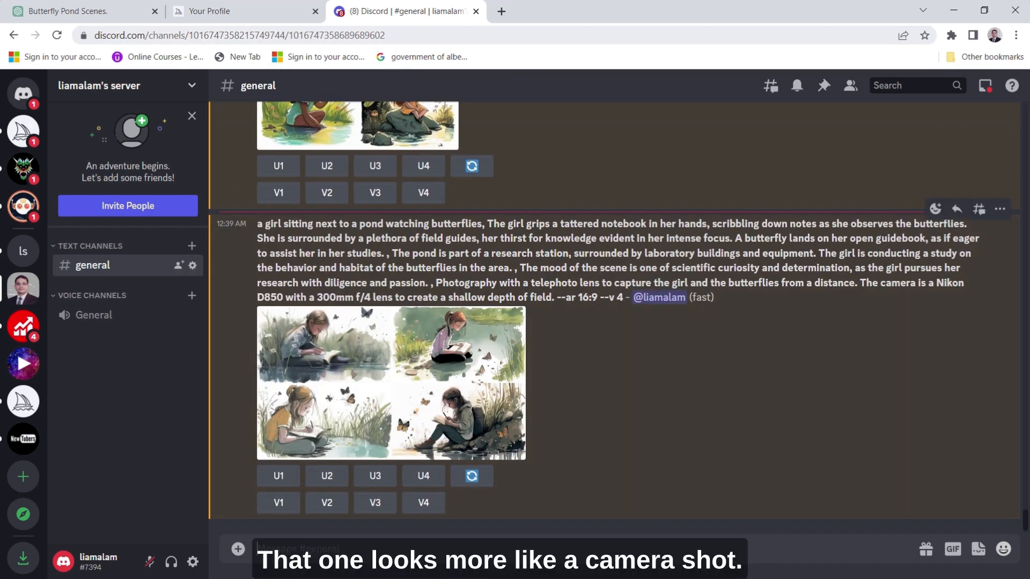
View the finished notebook-girl grid at full size, then close the preview
{"action": "left_click", "coordinate": [391, 370]}
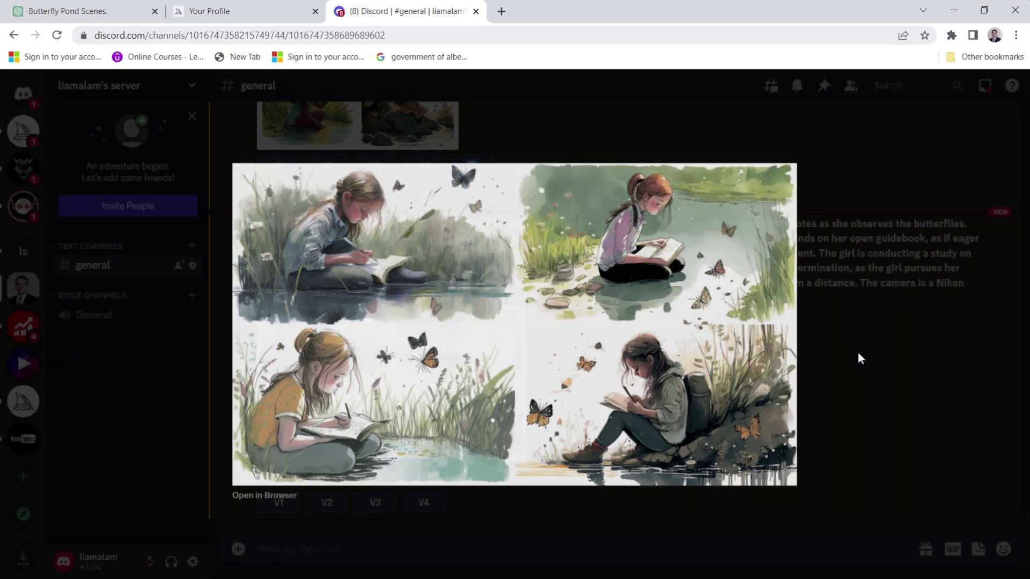
{"action": "left_click", "coordinate": [857, 352]}
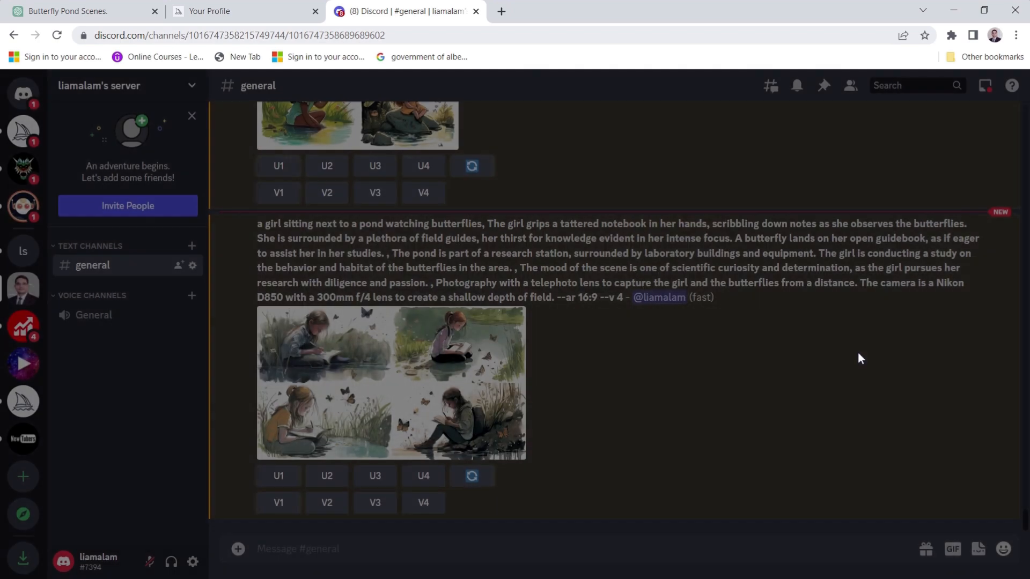